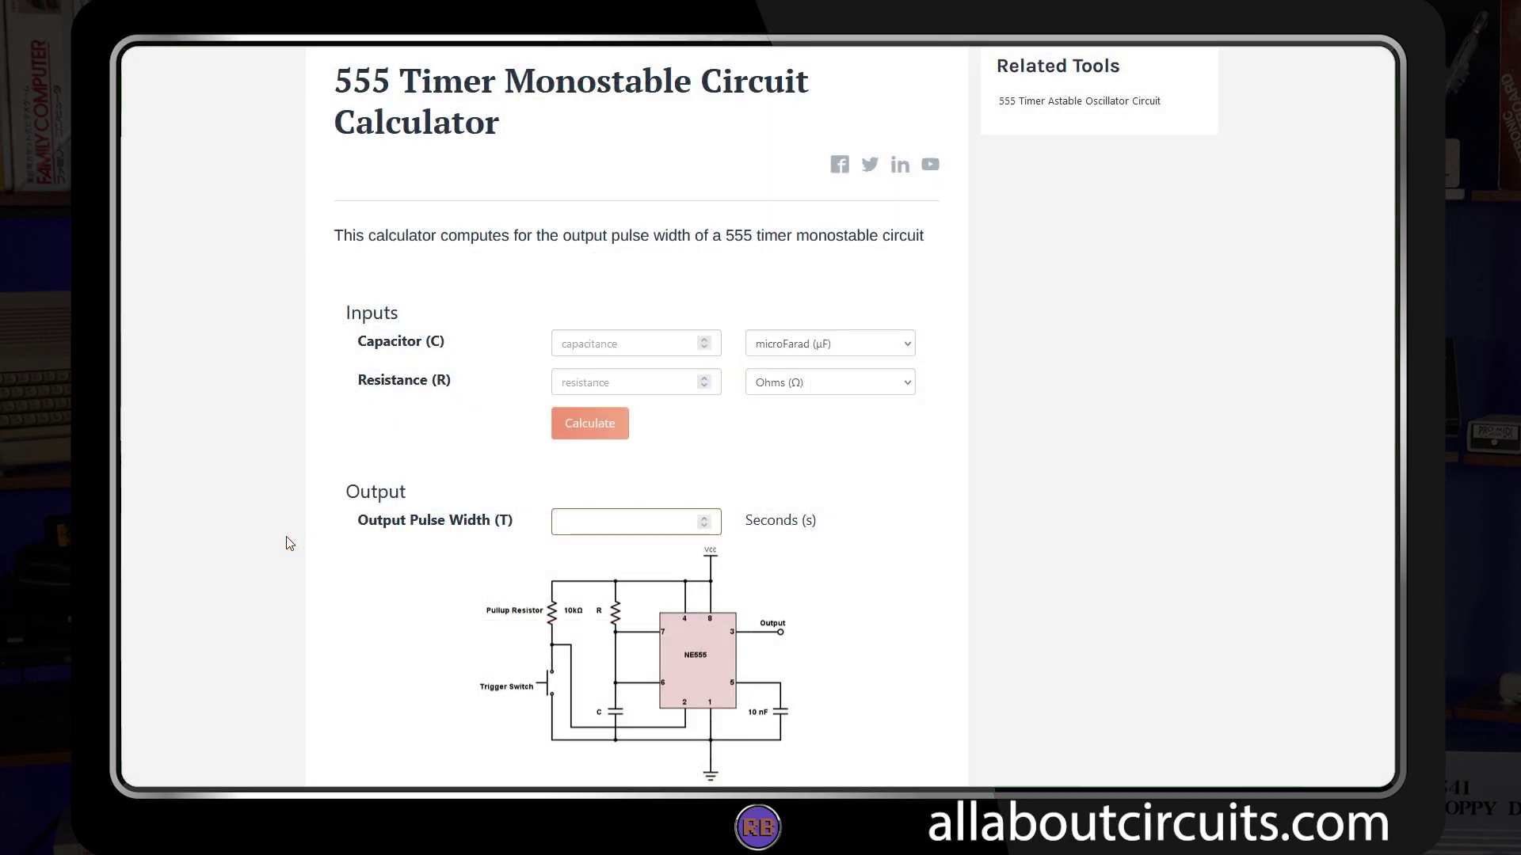
# Enter 10 µF capacitance and 47 kΩ resistance, then calculate the 0.517 s pulse width
pyautogui.click(580, 341)
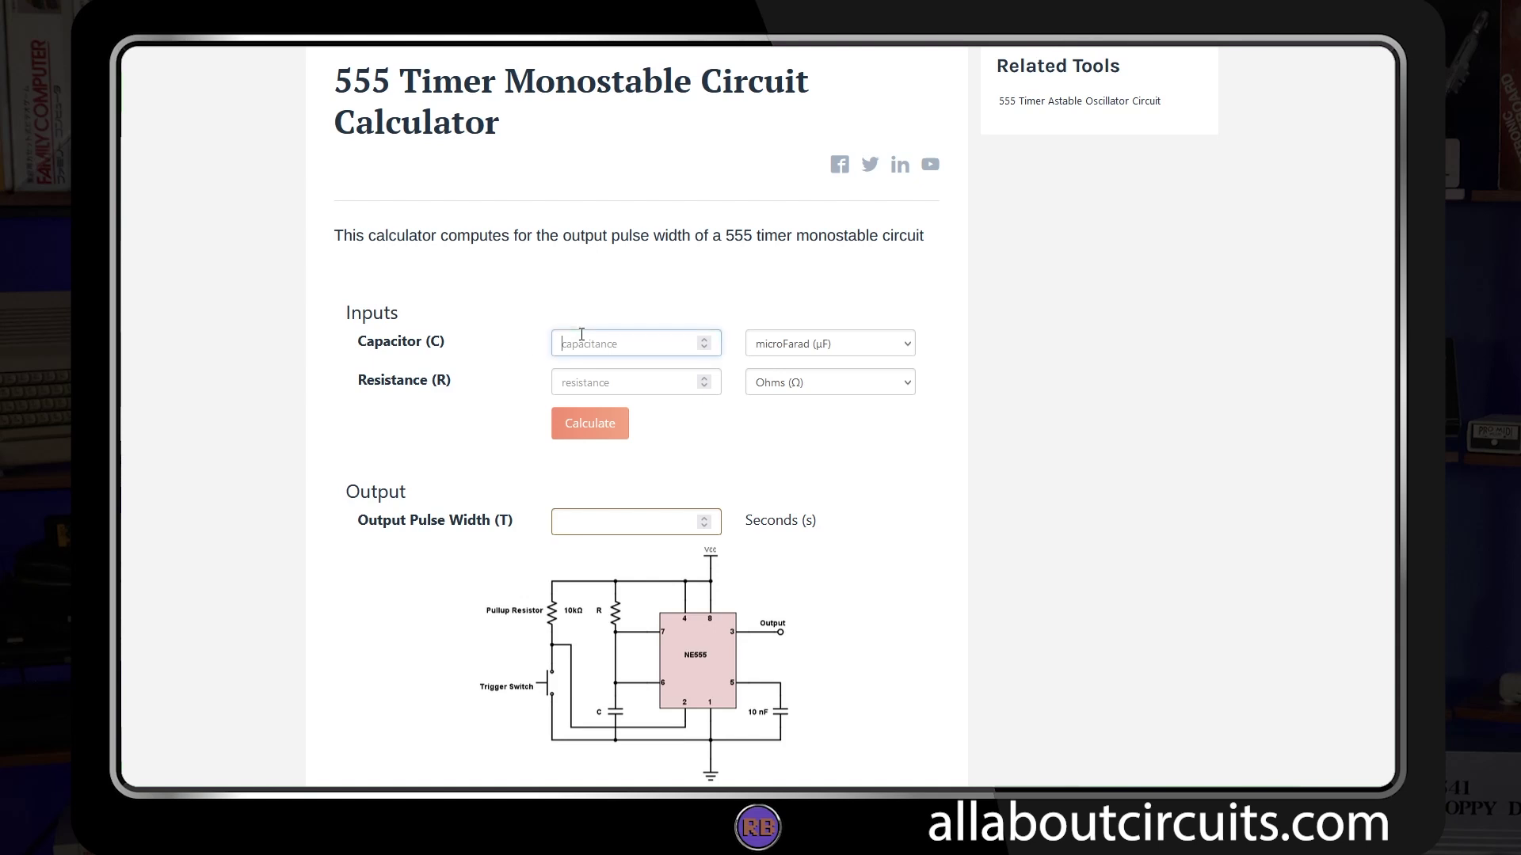
pyautogui.write('10')
pyautogui.click(577, 382)
pyautogui.write('47')
pyautogui.click(792, 391)
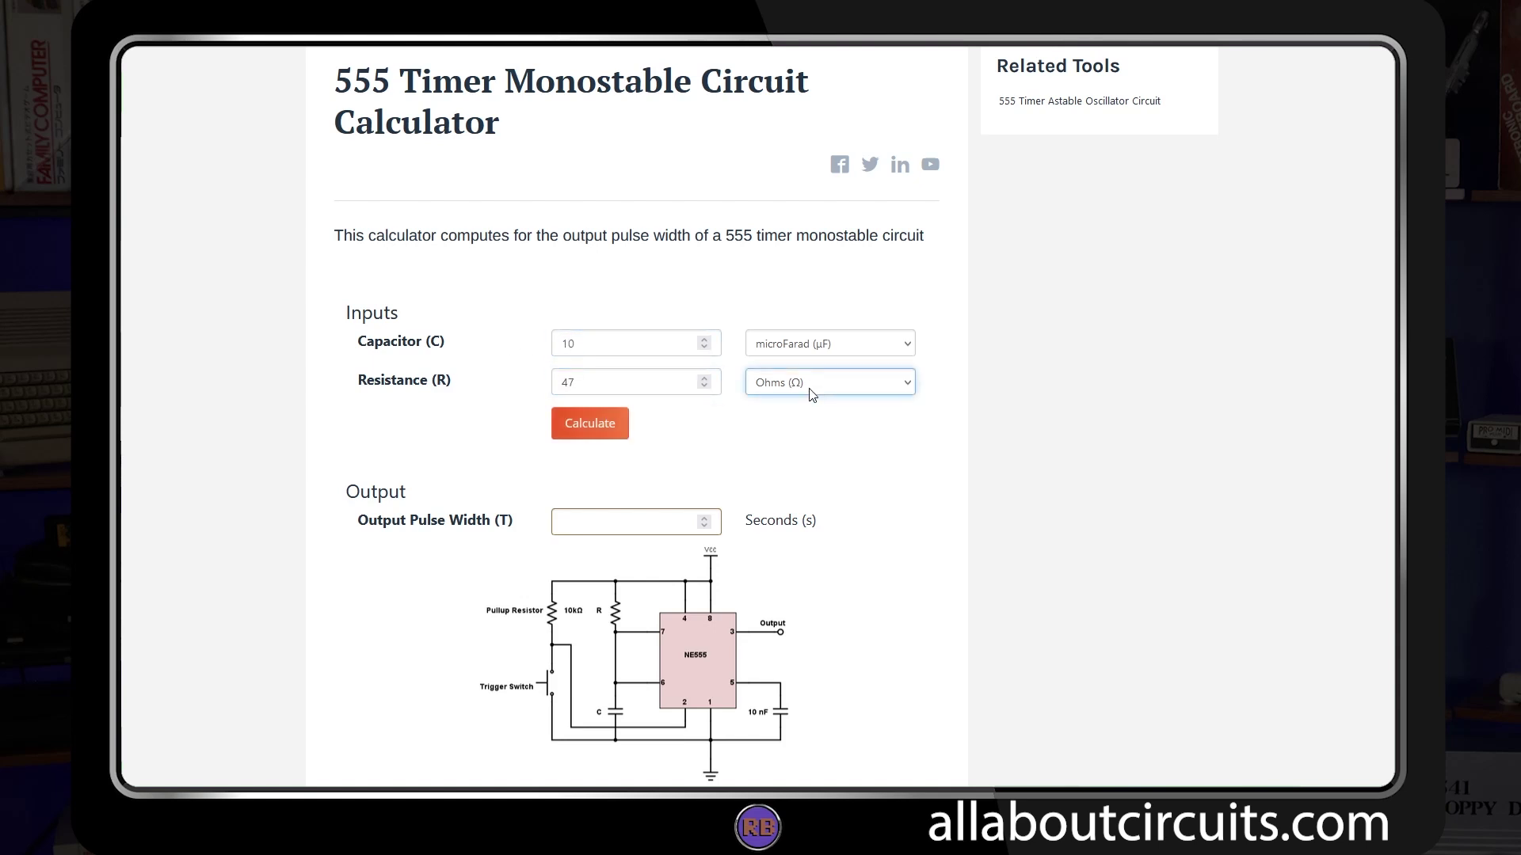
pyautogui.click(784, 435)
pyautogui.click(591, 425)
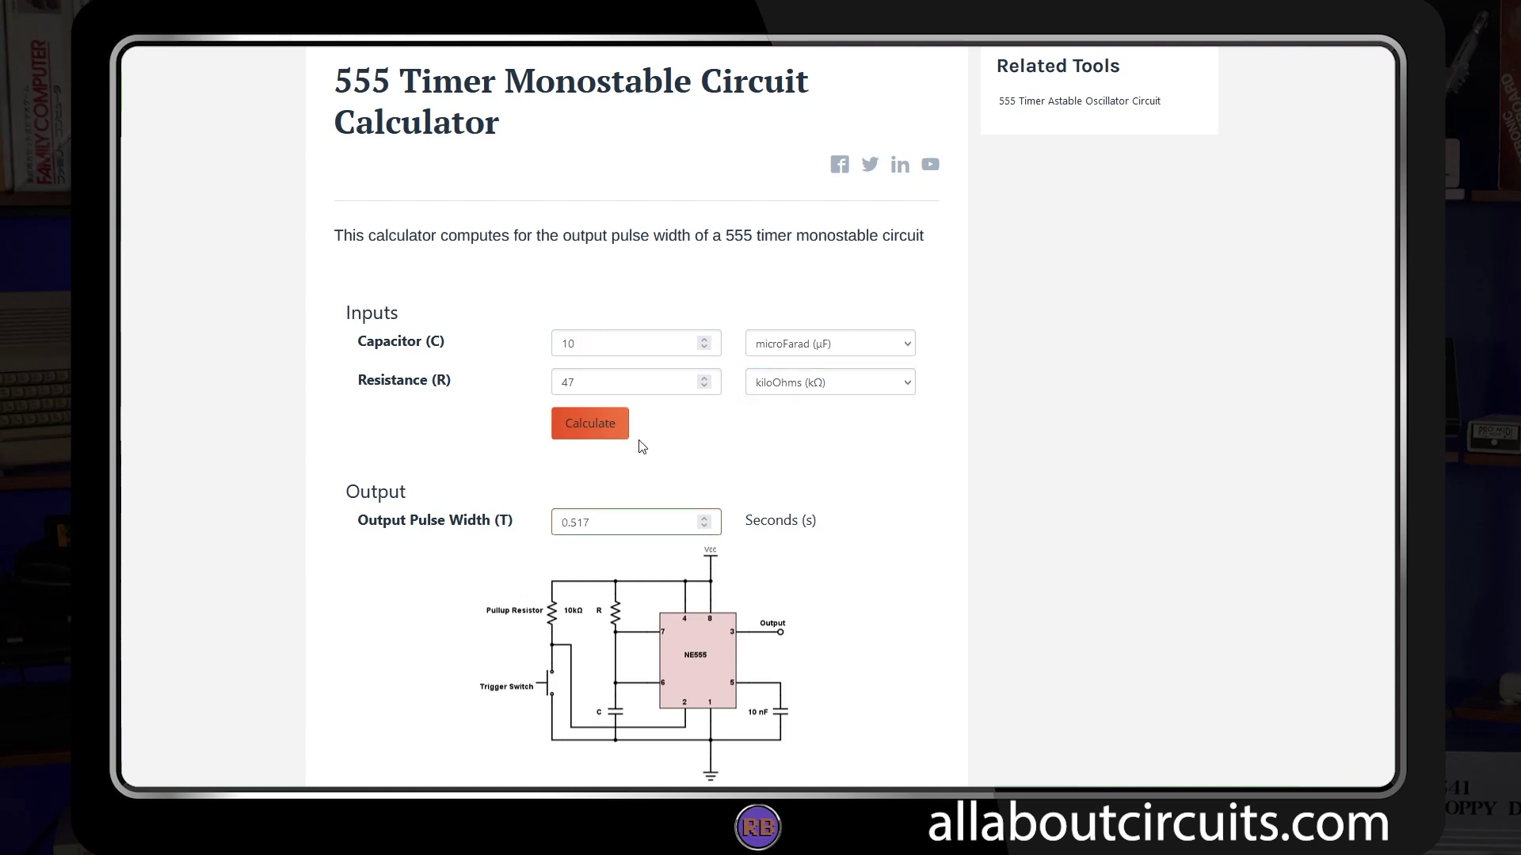